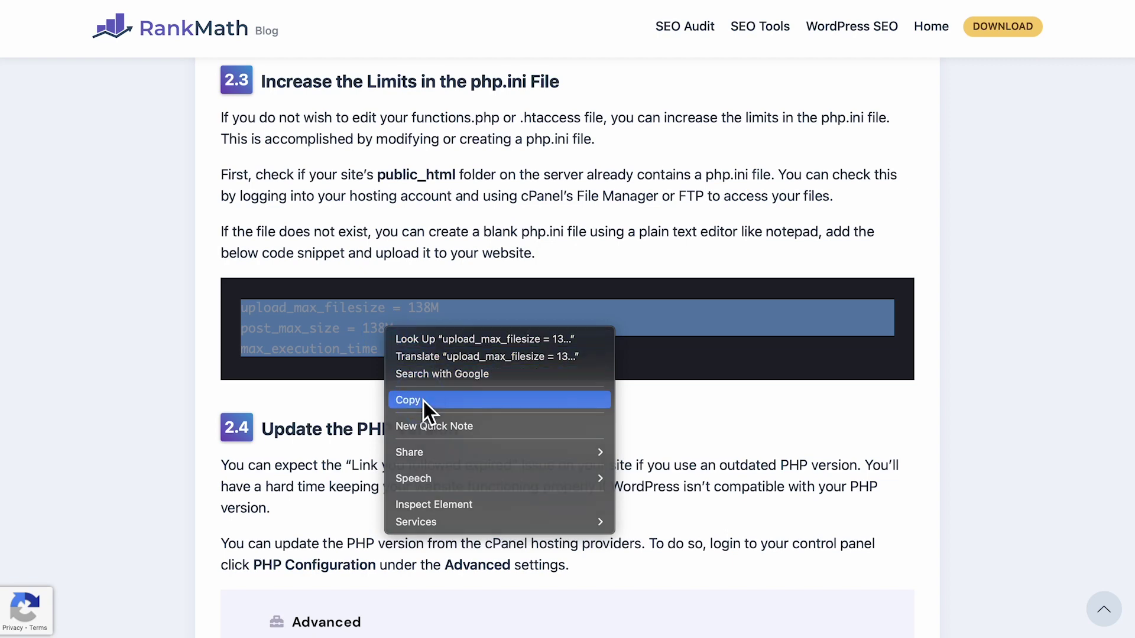
Step: Copy the php.ini limit lines into a new Brackets file, then bring up php.ini's upload actions in FileZilla
{"action": "left_click", "coordinate": [422, 400]}
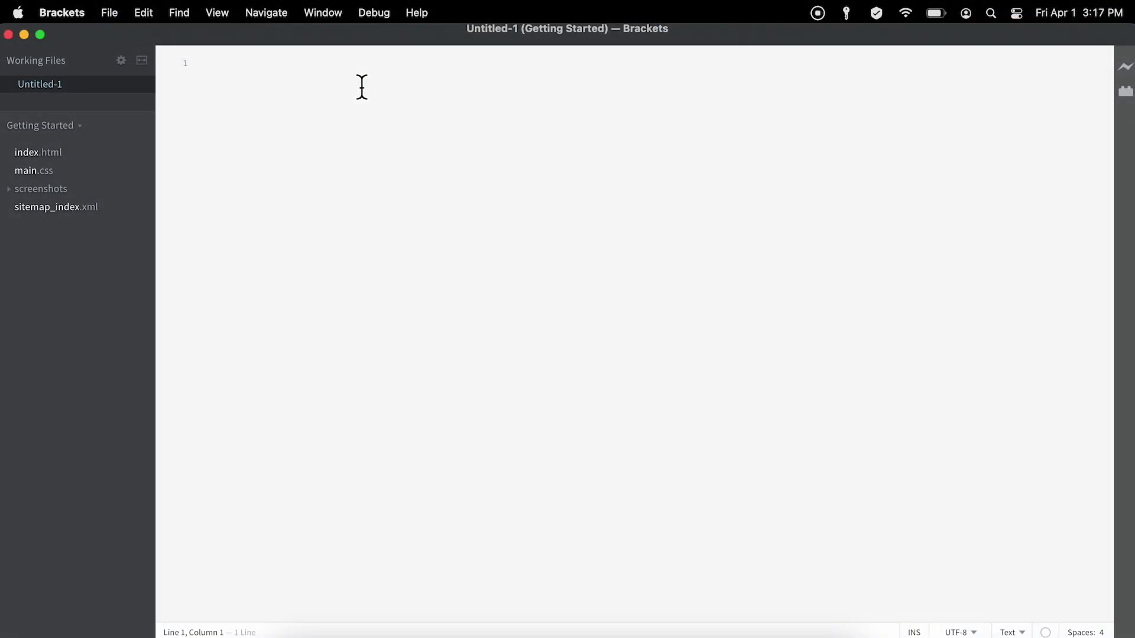
{"action": "key", "text": "super+v"}
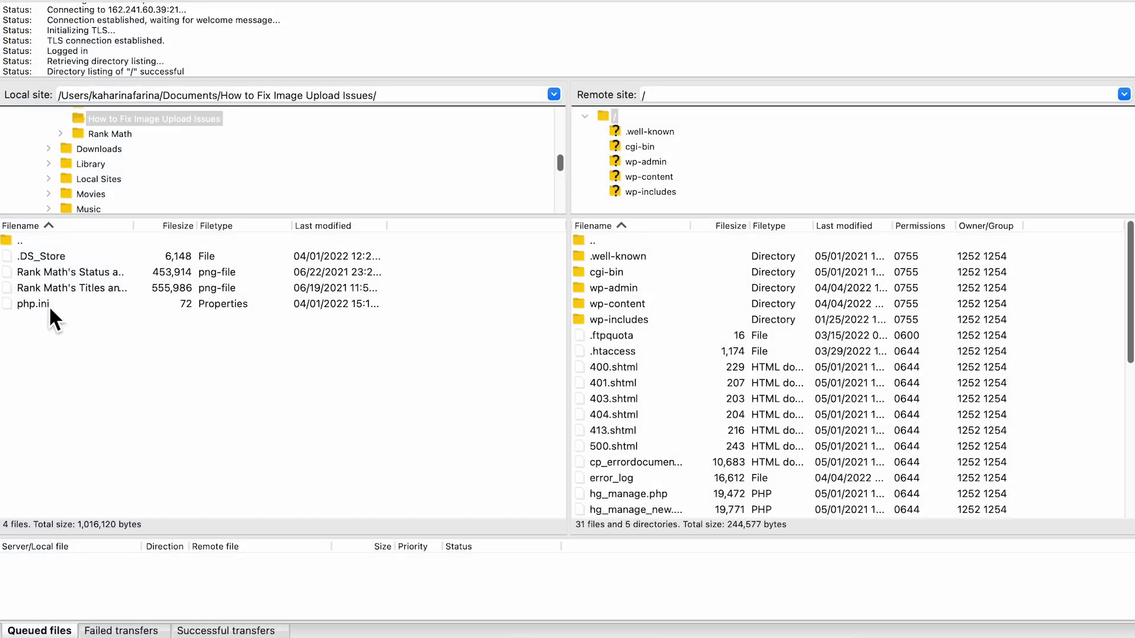
{"action": "left_click", "coordinate": [49, 305]}
{"action": "right_click", "coordinate": [47, 307]}
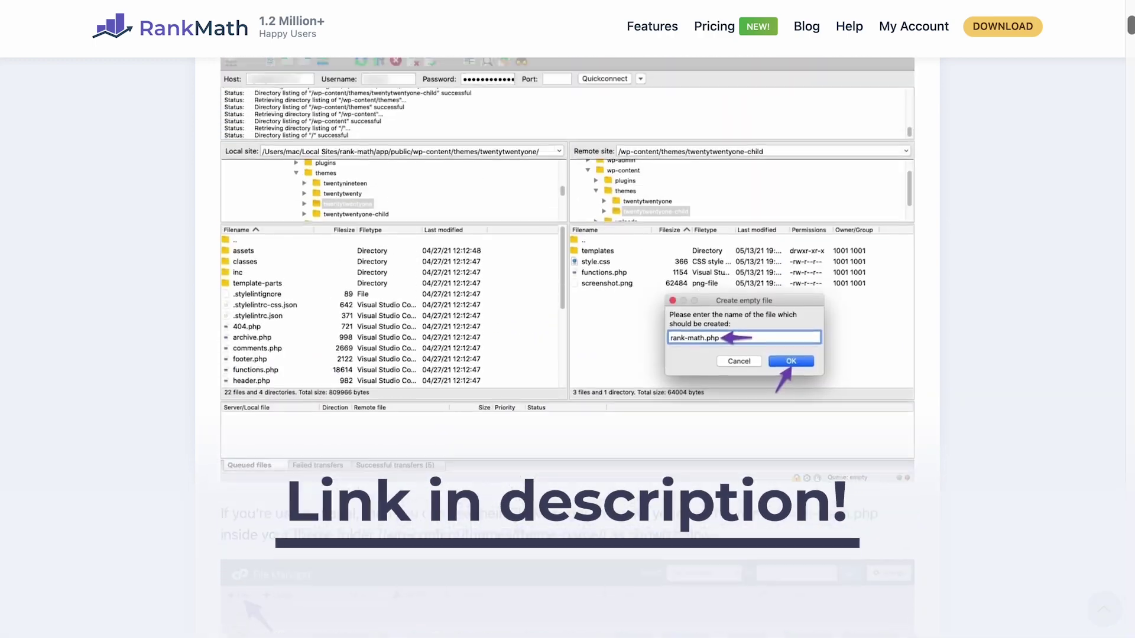
{"action": "scroll", "coordinate": [567, 344], "scroll_direction": "up", "scroll_amount": 2}
{"action": "scroll", "coordinate": [568, 344], "scroll_direction": "up", "scroll_amount": 5}
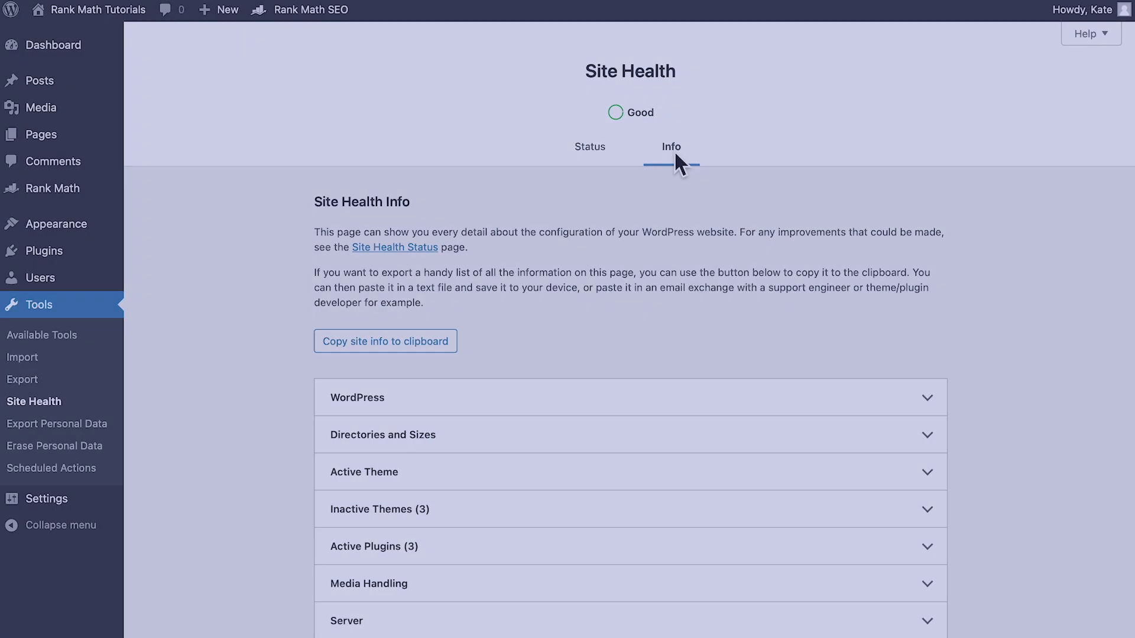
Step: Confirm the 300 MB PHP upload limit under Site Health's Server info, then go to Media > Add New
{"action": "scroll", "coordinate": [676, 161], "scroll_direction": "down", "scroll_amount": 3}
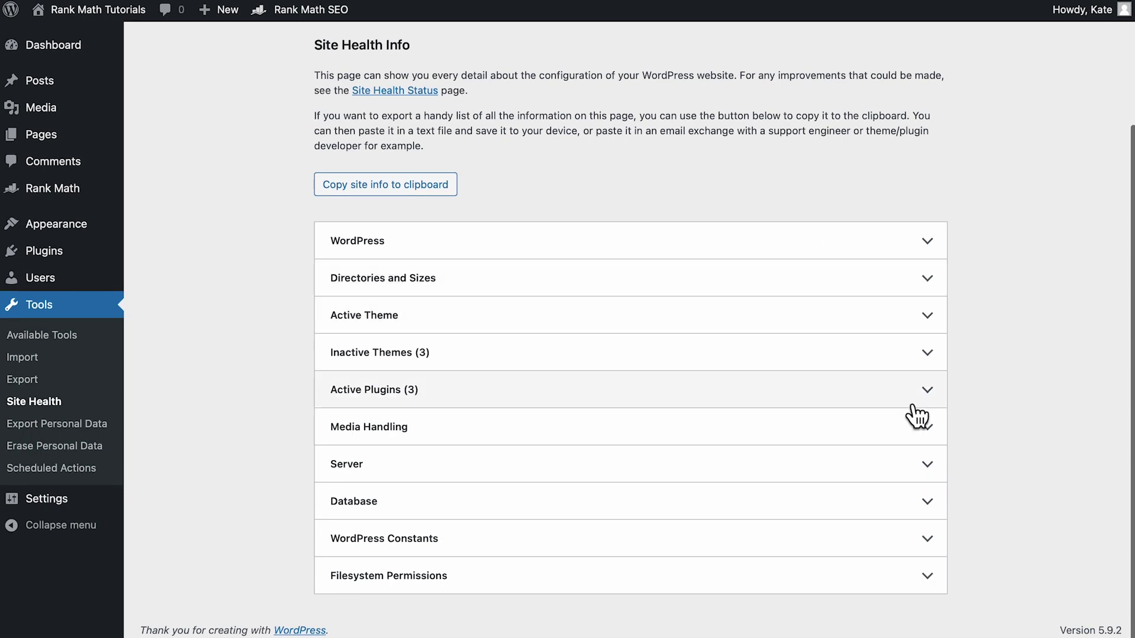
{"action": "left_click", "coordinate": [929, 461]}
{"action": "scroll", "coordinate": [944, 479], "scroll_direction": "down", "scroll_amount": 1}
{"action": "scroll", "coordinate": [947, 488], "scroll_direction": "down", "scroll_amount": 5}
{"action": "scroll", "coordinate": [946, 486], "scroll_direction": "down", "scroll_amount": 2}
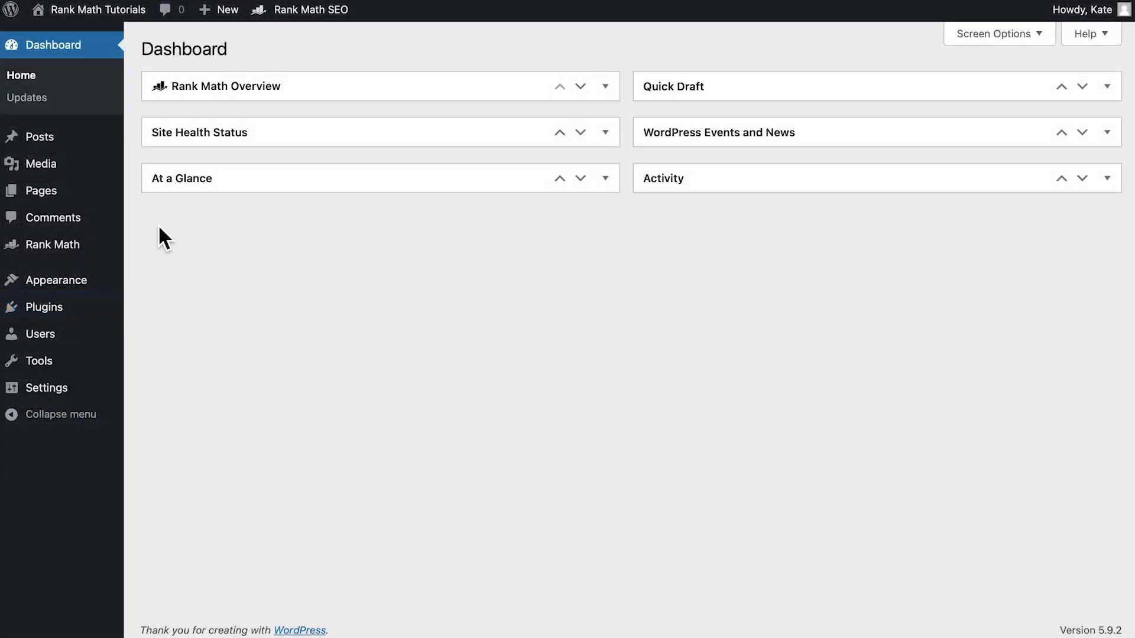
{"action": "mouse_move", "coordinate": [40, 164]}
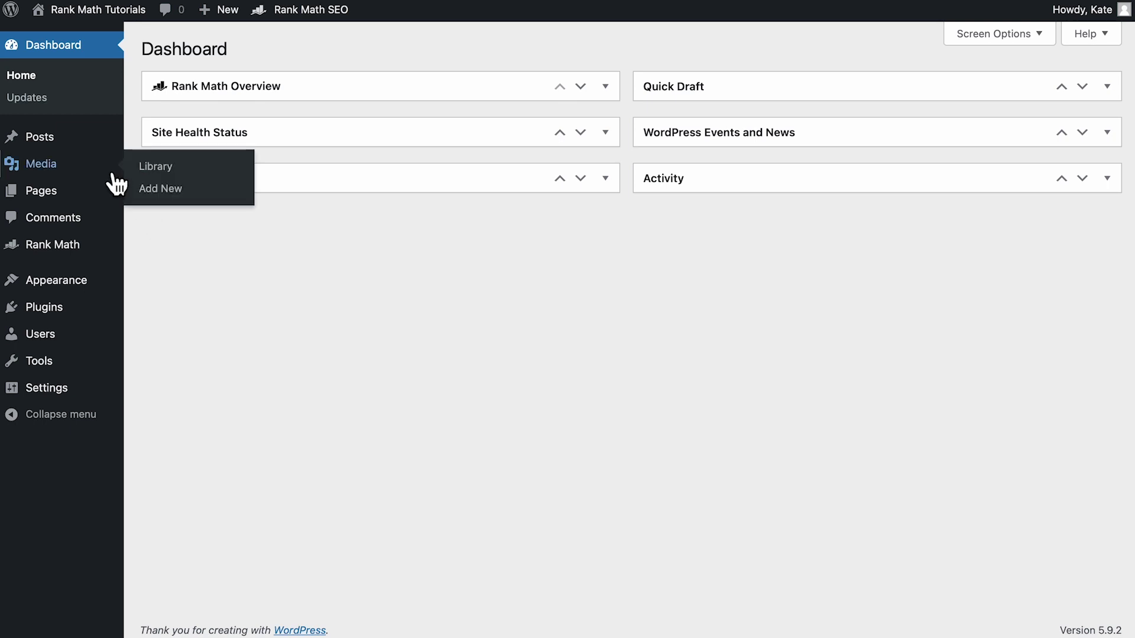
{"action": "left_click", "coordinate": [145, 196]}
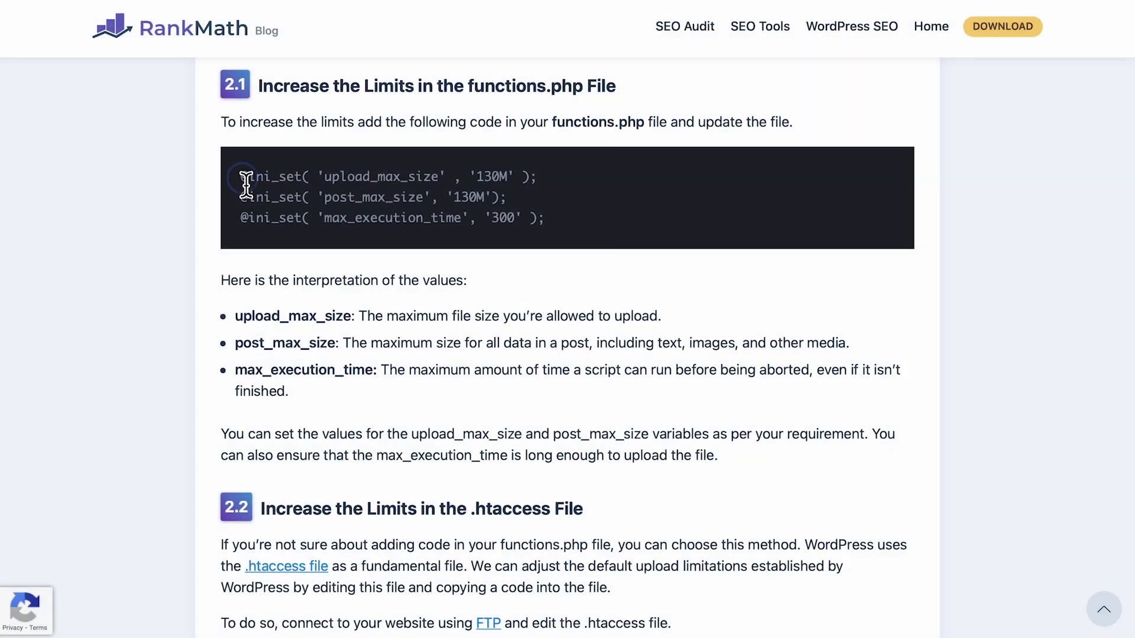
{"action": "left_click_drag", "start_coordinate": [243, 178], "coordinate": [556, 234]}
{"action": "right_click", "coordinate": [472, 204]}
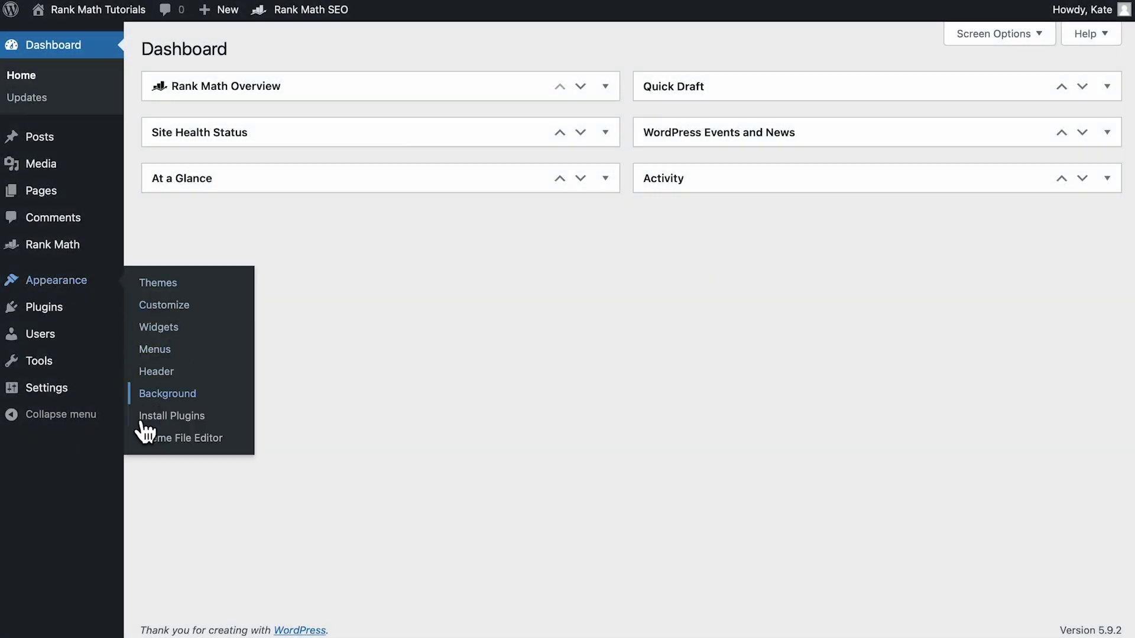
{"action": "left_click", "coordinate": [145, 451]}
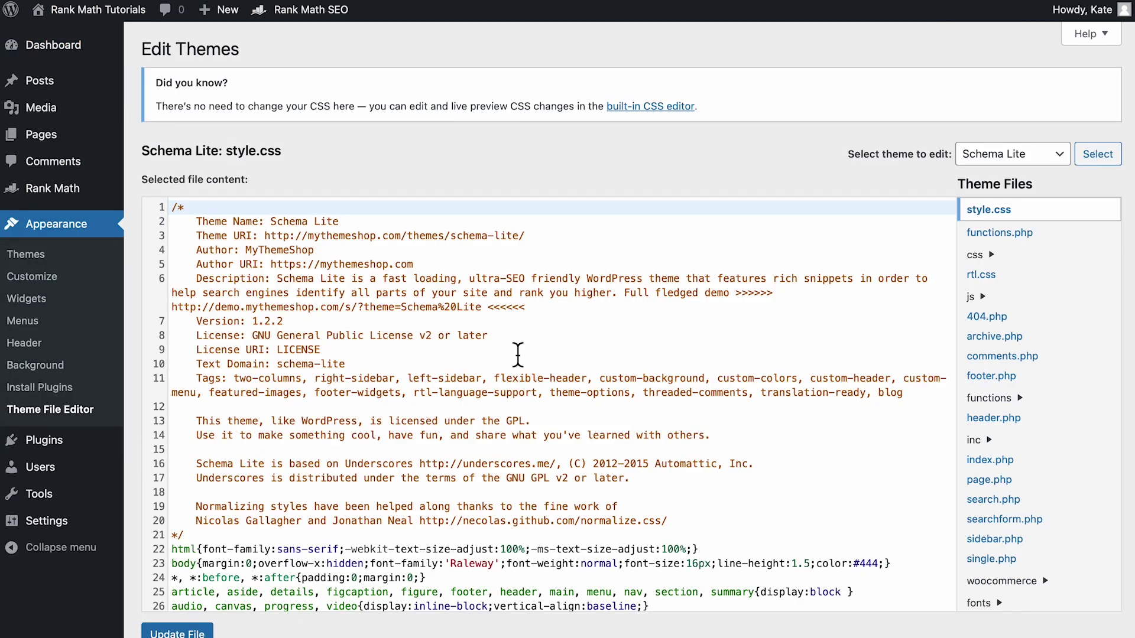
{"action": "left_click", "coordinate": [991, 243]}
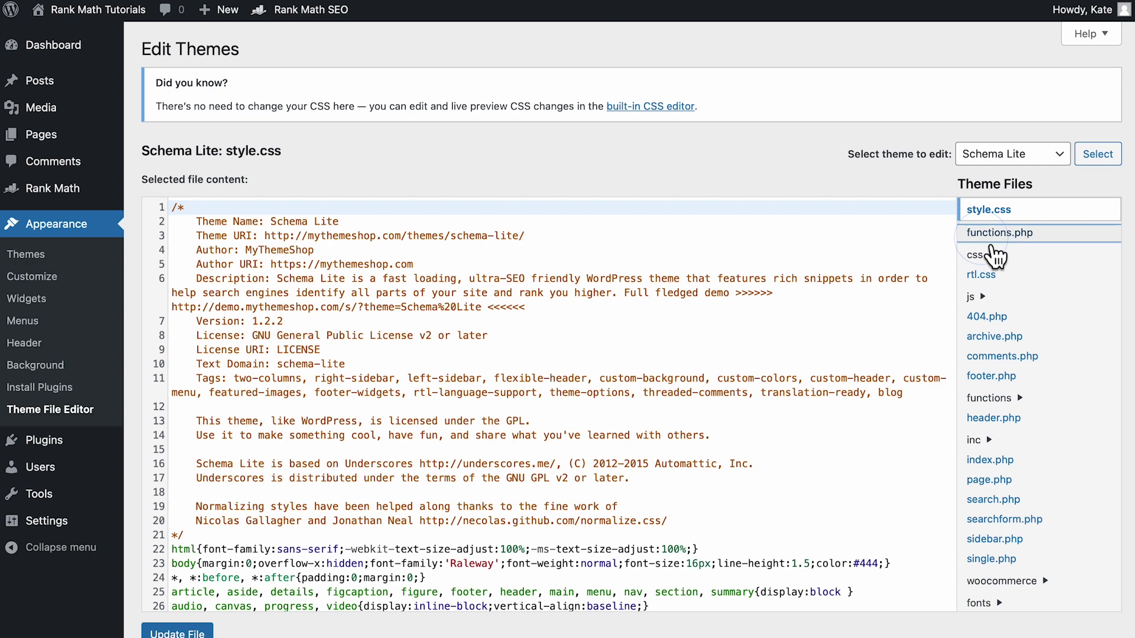
{"action": "scroll", "coordinate": [853, 540], "scroll_direction": "down", "scroll_amount": 20}
{"action": "left_click", "coordinate": [854, 540]}
{"action": "key", "text": "Return"}
{"action": "key", "text": "Return"}
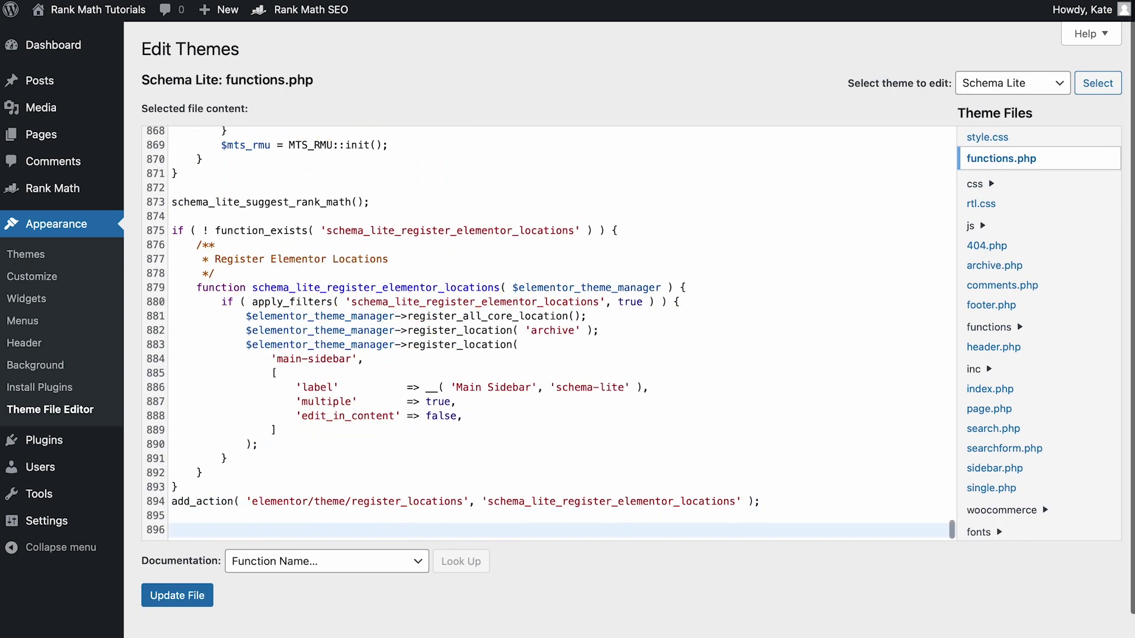
{"action": "key", "text": "ctrl+v"}
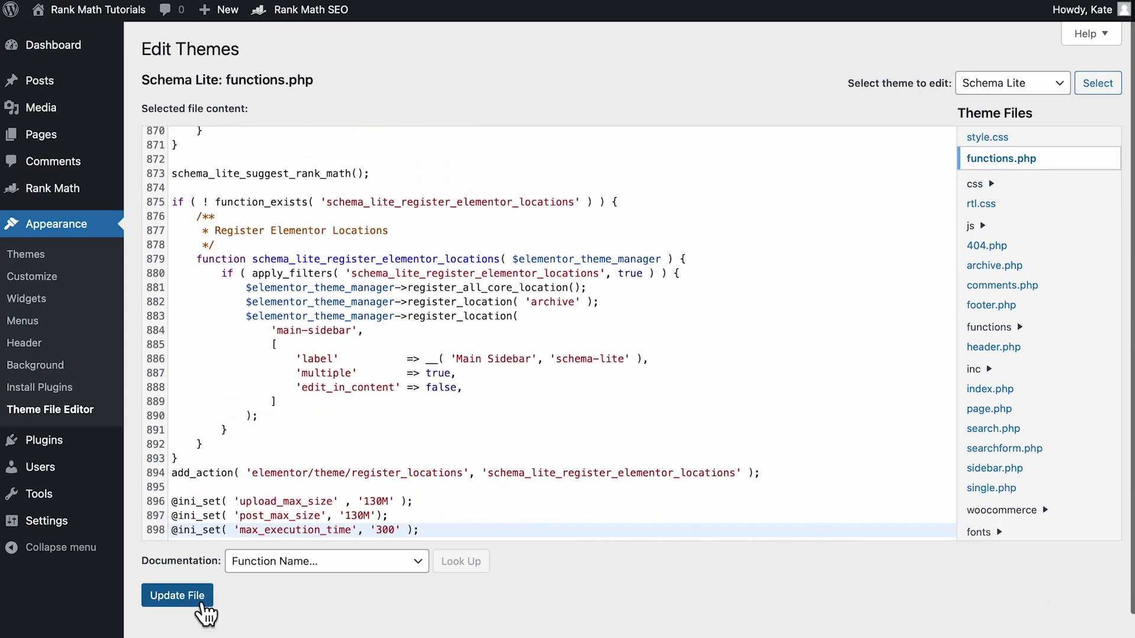
{"action": "left_click", "coordinate": [201, 603]}
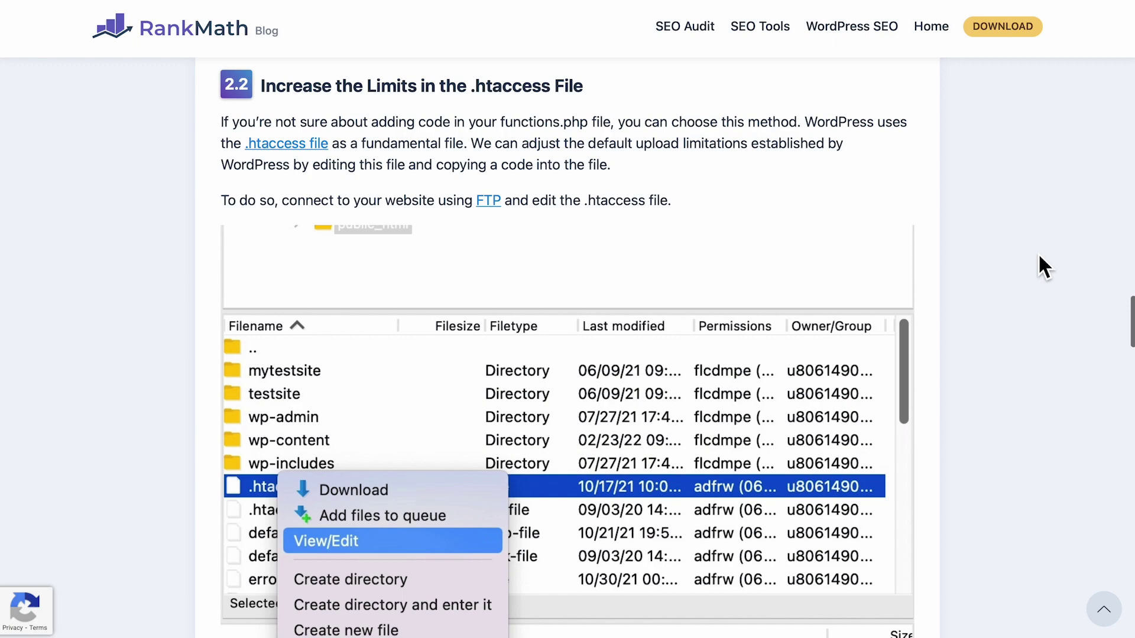
Step: Paste the four php_value limit lines two lines below # END WordPress in Rank Math's .htaccess editor
{"action": "scroll", "coordinate": [1039, 252], "scroll_direction": "down", "scroll_amount": 1}
{"action": "scroll", "coordinate": [1038, 253], "scroll_direction": "down", "scroll_amount": 5}
{"action": "scroll", "coordinate": [1039, 253], "scroll_direction": "down", "scroll_amount": 5}
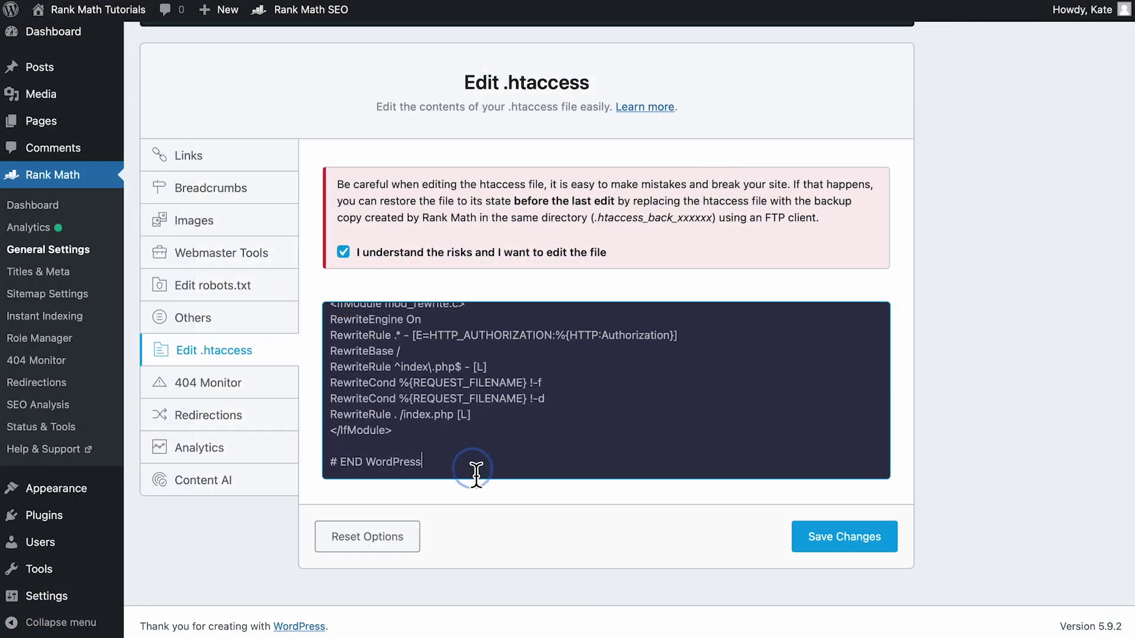
{"action": "key", "text": "Return"}
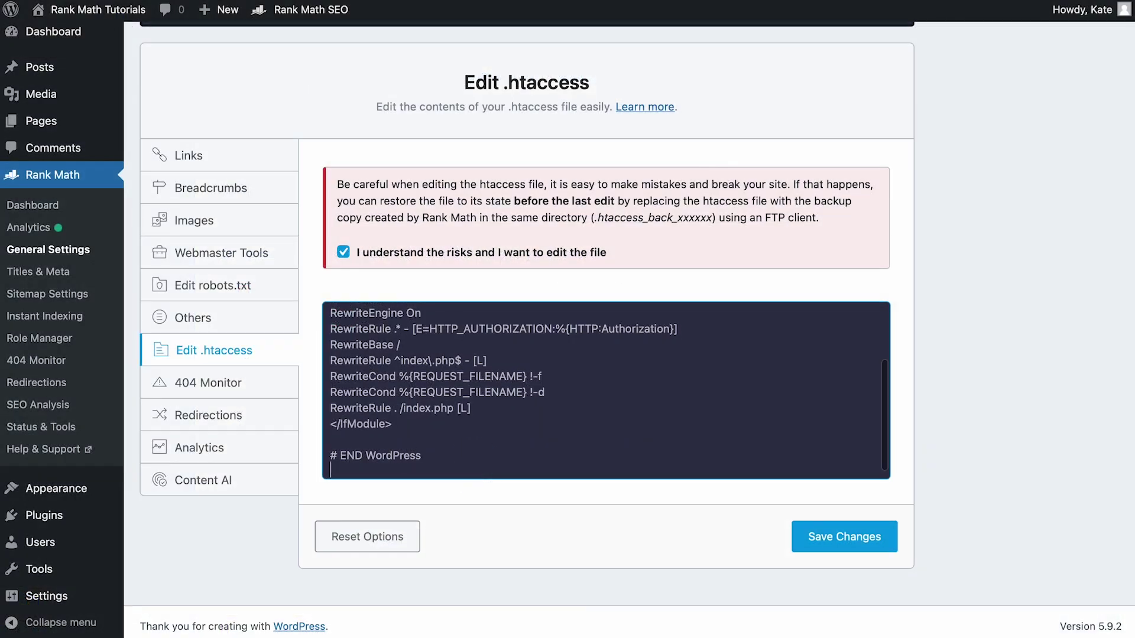
{"action": "key", "text": "Return"}
{"action": "key", "text": "ctrl+v"}
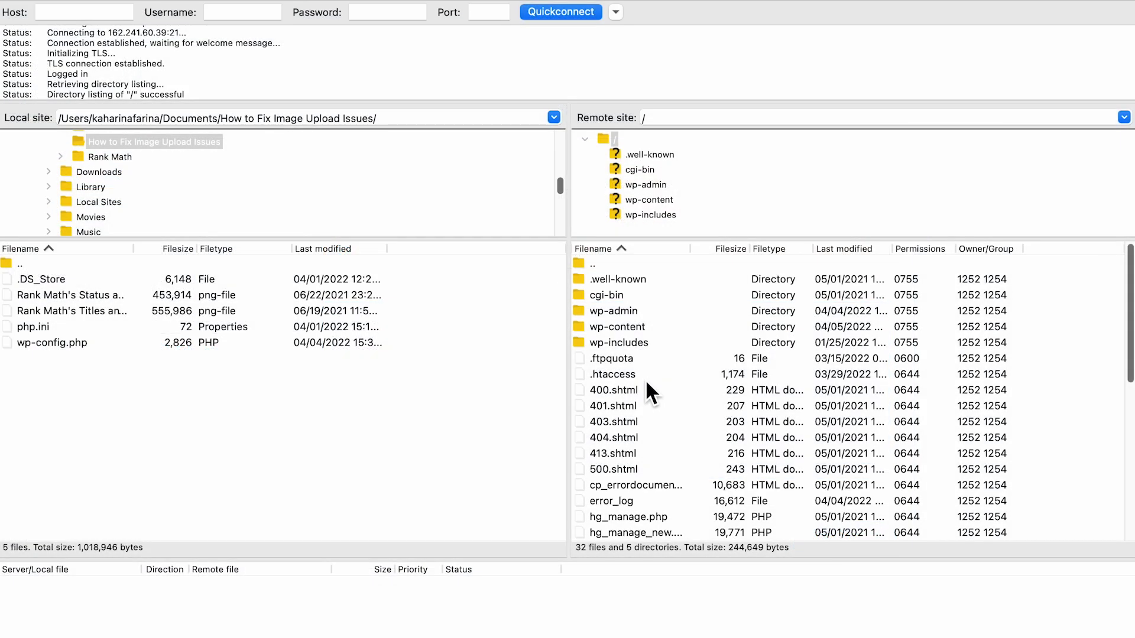
Step: Download the server's .htaccess file to the local folder in FileZilla
{"action": "left_click", "coordinate": [648, 377]}
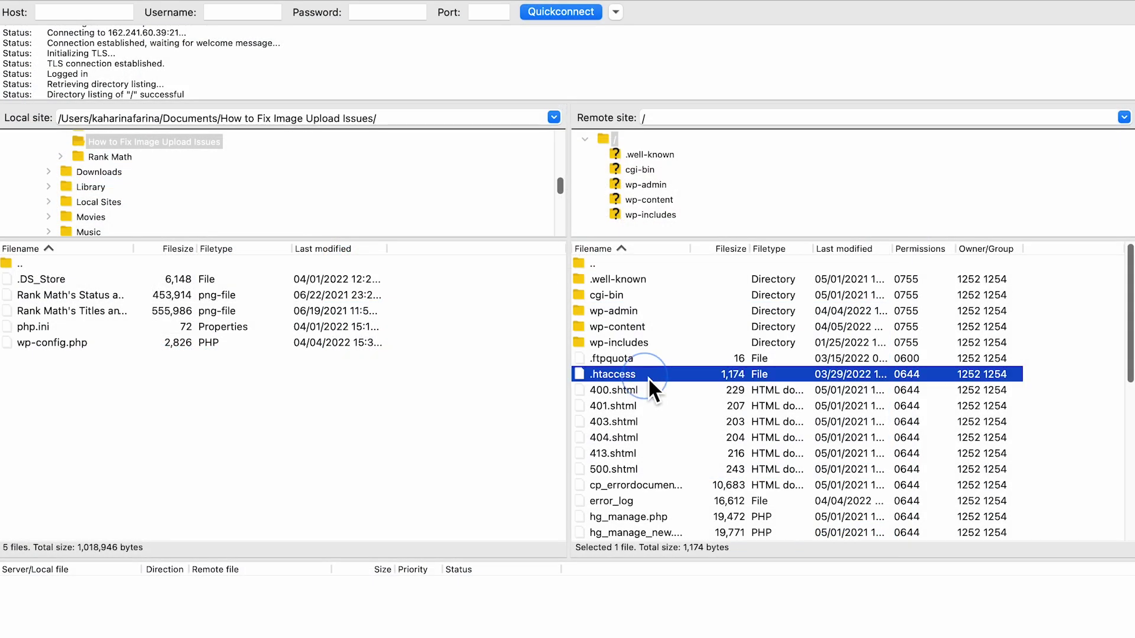
{"action": "right_click", "coordinate": [648, 377]}
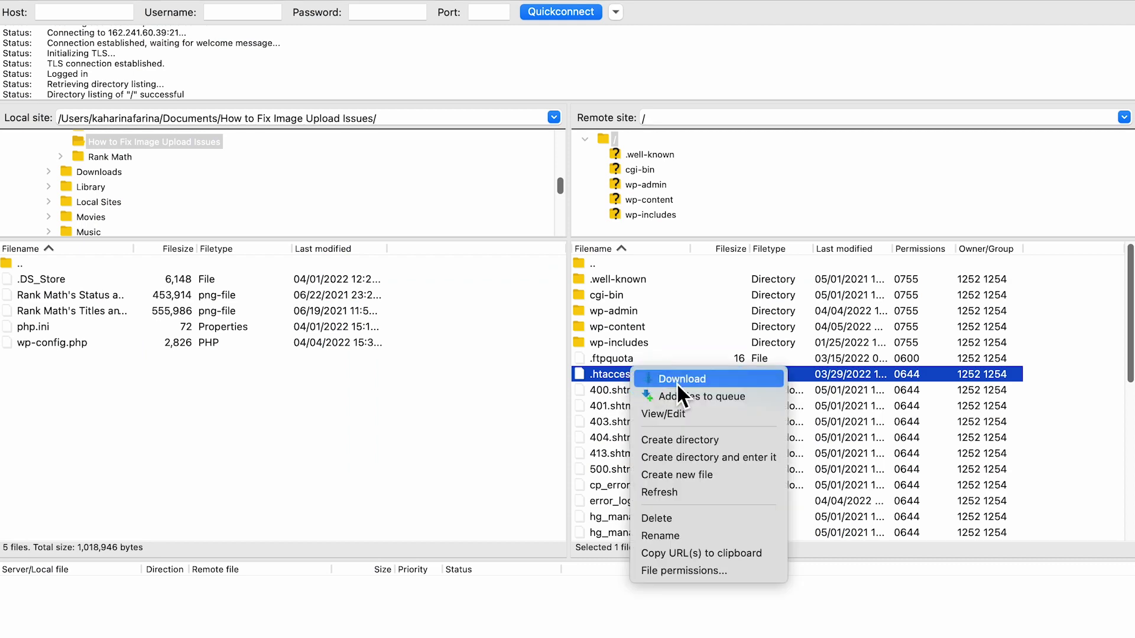
{"action": "left_click", "coordinate": [676, 382]}
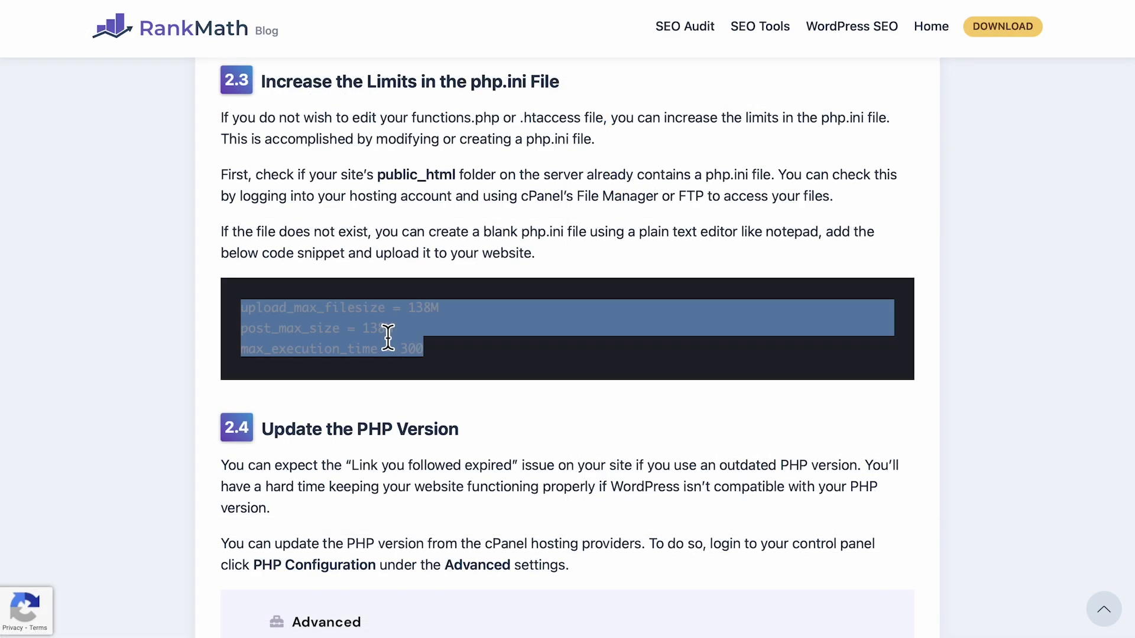
Step: Copy the blog's php.ini settings snippet and paste it into a new Brackets document
{"action": "right_click", "coordinate": [387, 333]}
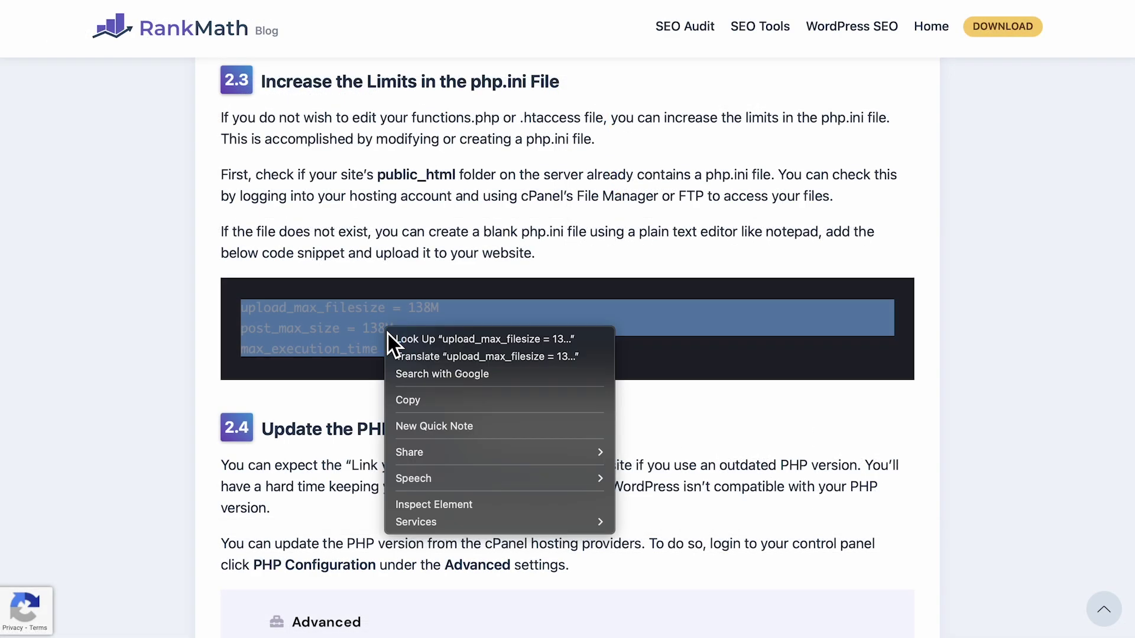
{"action": "left_click", "coordinate": [423, 400]}
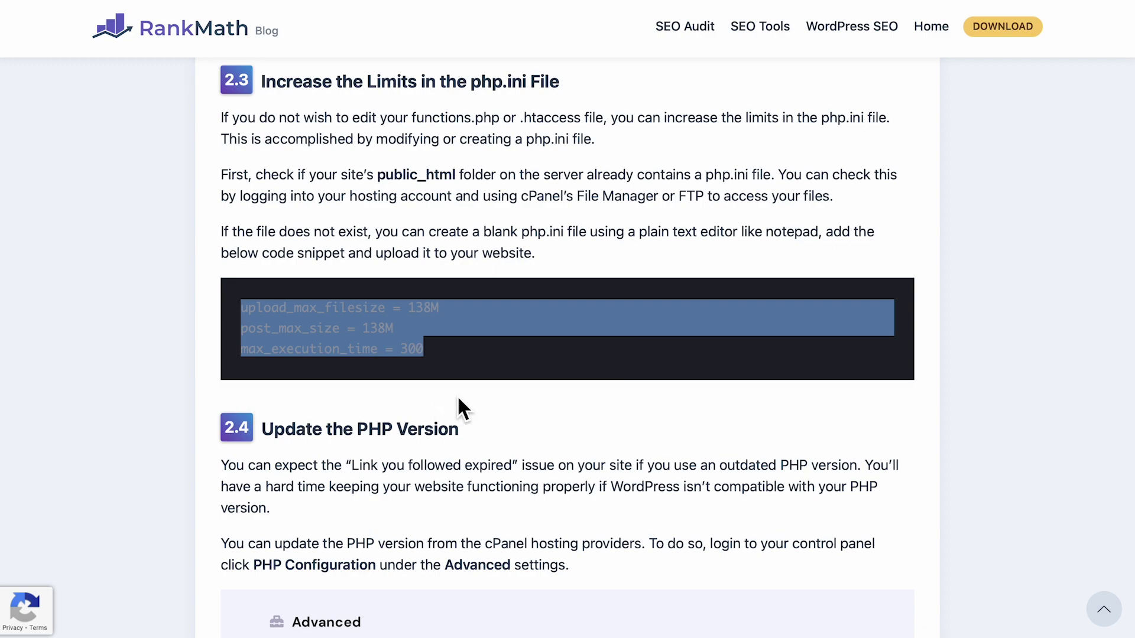
{"action": "key", "text": "super+v"}
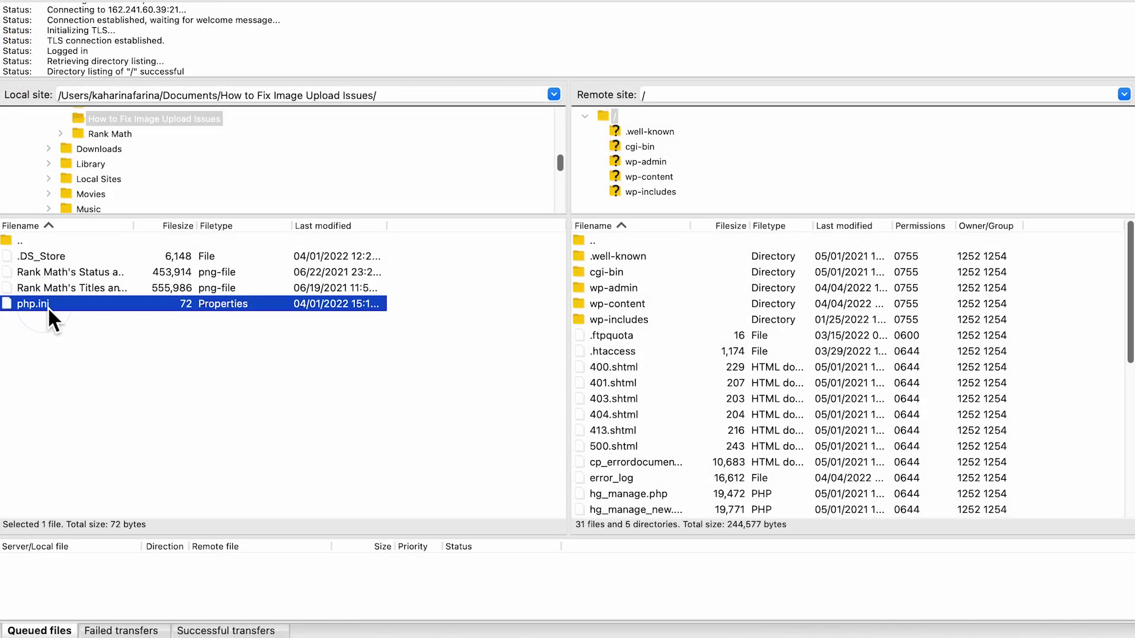
Step: Bring up the upload option for the local php.ini file in FileZilla
{"action": "right_click", "coordinate": [47, 308]}
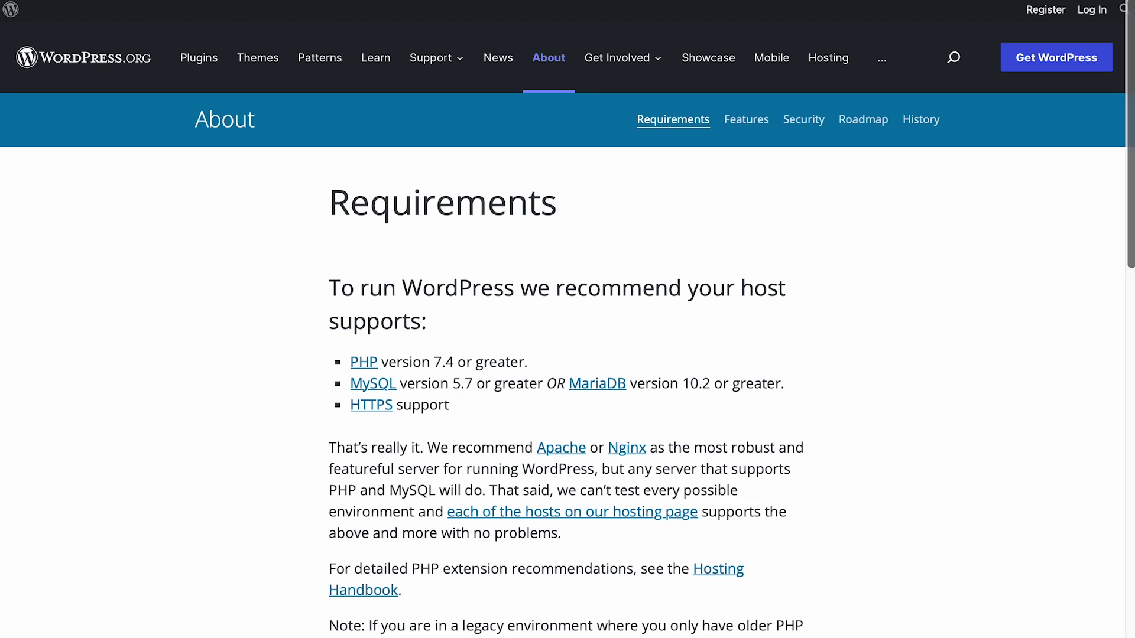
{"action": "scroll", "coordinate": [567, 366], "scroll_direction": "down", "scroll_amount": 3}
{"action": "scroll", "coordinate": [567, 366], "scroll_direction": "down", "scroll_amount": 2}
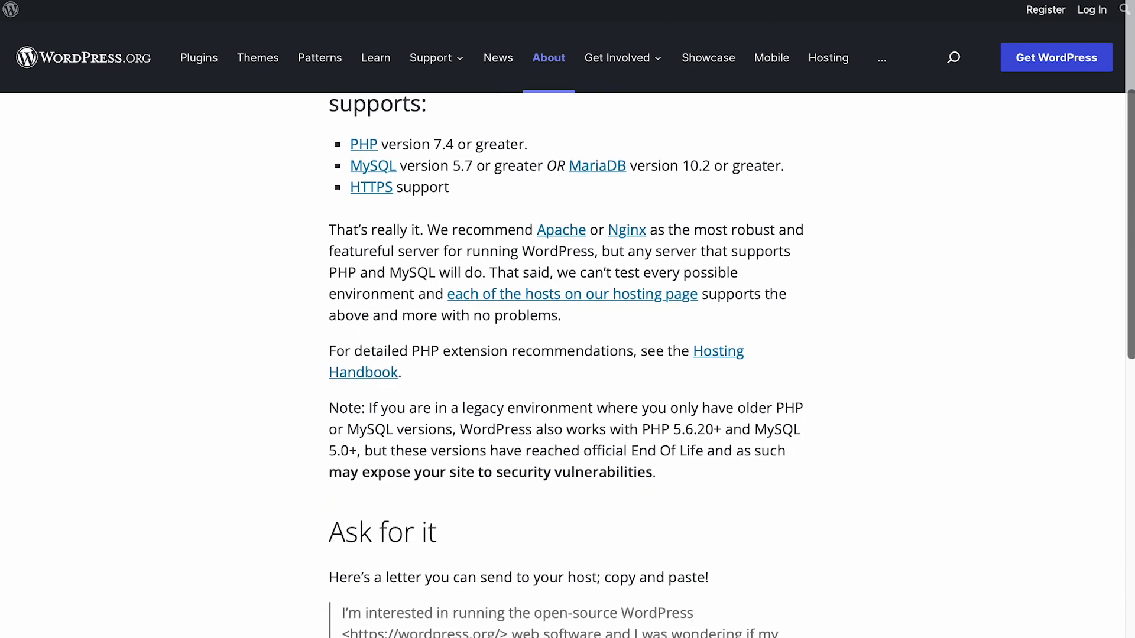
{"action": "scroll", "coordinate": [567, 366], "scroll_direction": "down", "scroll_amount": 2}
{"action": "scroll", "coordinate": [567, 367], "scroll_direction": "down", "scroll_amount": 5}
{"action": "scroll", "coordinate": [568, 367], "scroll_direction": "down", "scroll_amount": 2}
{"action": "scroll", "coordinate": [567, 366], "scroll_direction": "down", "scroll_amount": 2}
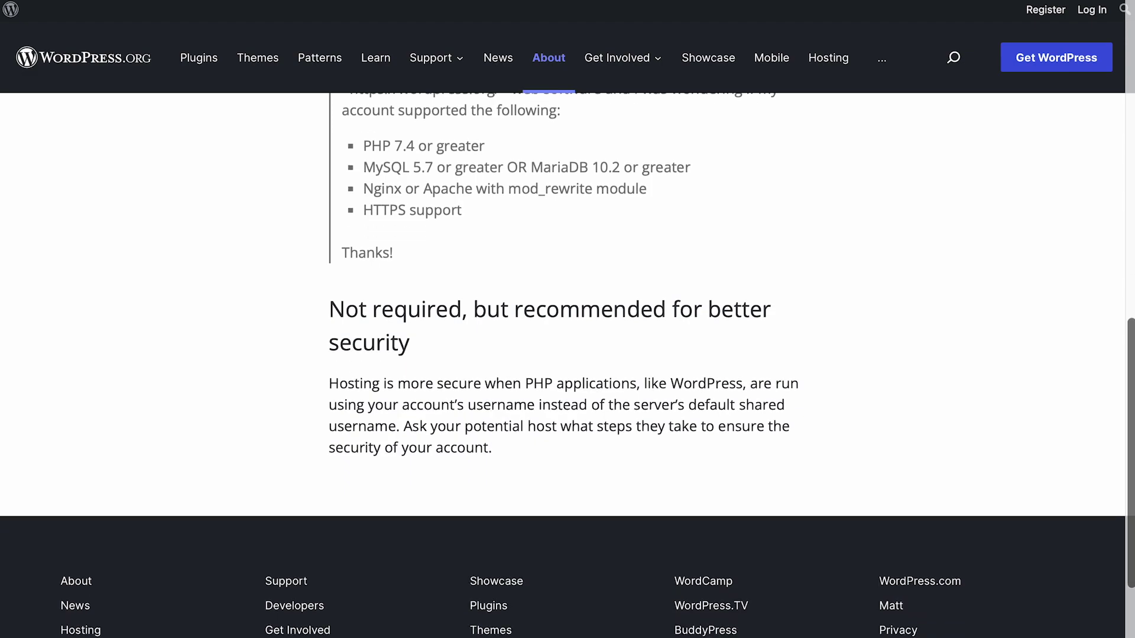
{"action": "scroll", "coordinate": [568, 367], "scroll_direction": "down", "scroll_amount": 1}
{"action": "scroll", "coordinate": [568, 367], "scroll_direction": "down", "scroll_amount": 2}
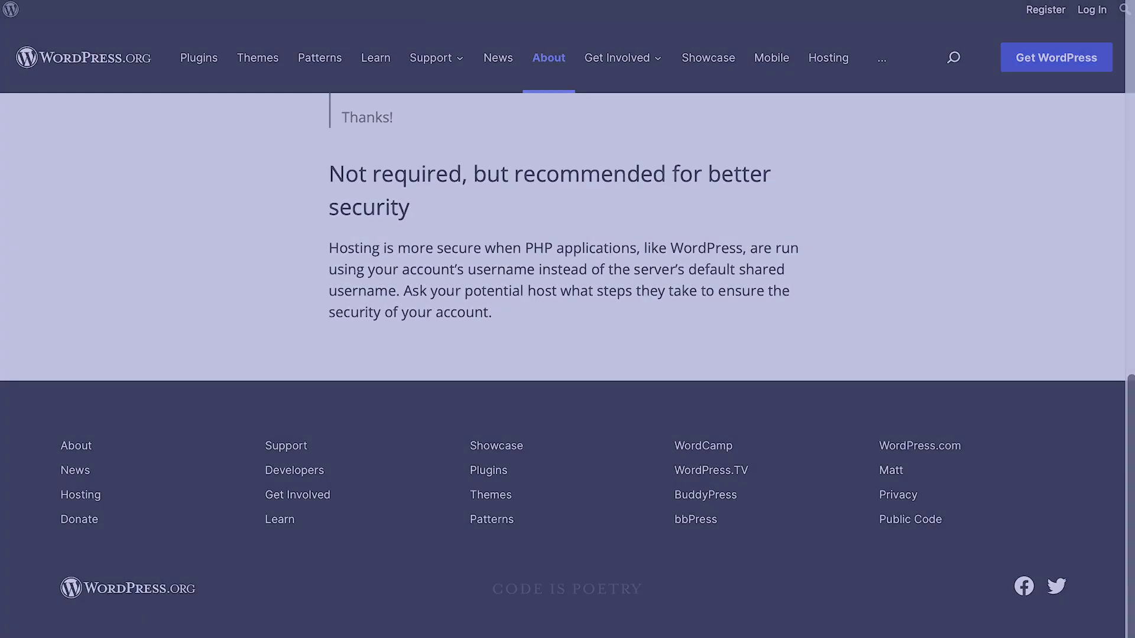